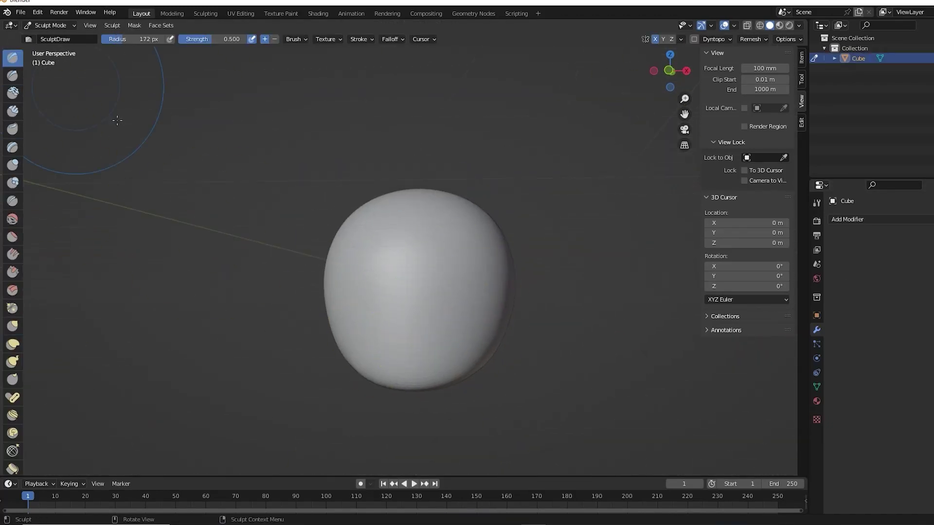
# Step: Build up a nose between the eye sockets with Clay Strips
pyautogui.moveTo(506, 275); pyautogui.dragTo(352, 295, button='middle')
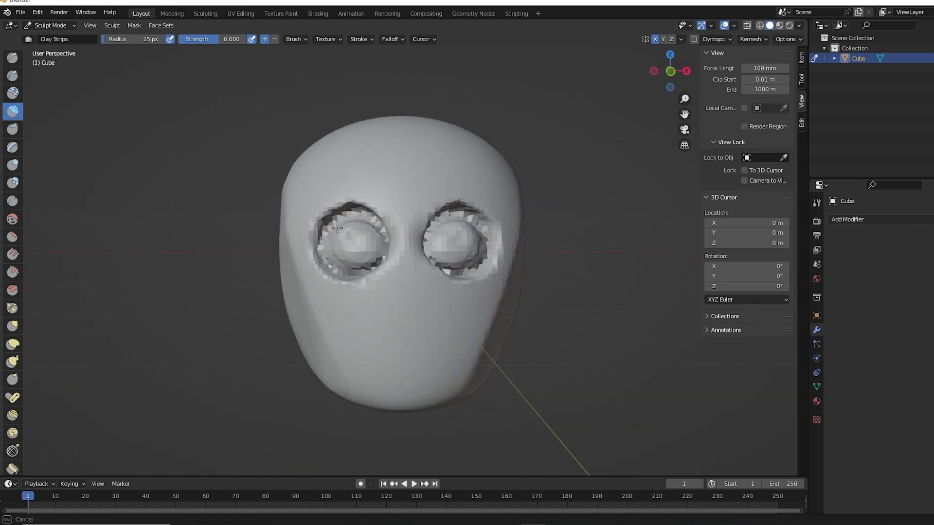
pyautogui.moveTo(337, 227); pyautogui.dragTo(341, 229, button='middle')
pyautogui.moveTo(408, 272); pyautogui.dragTo(415, 291)
pyautogui.moveTo(416, 292)
pyautogui.mouseDown(button='middle')
pyautogui.moveTo(339, 205)
pyautogui.moveTo(360, 308)
pyautogui.mouseUp(button='middle')
# Step: Pull the head and jaw into shape with Grab, then resume with a smaller Clay Strips brush
pyautogui.press('g')
pyautogui.moveTo(476, 269); pyautogui.dragTo(367, 305, button='middle')
pyautogui.press('c')
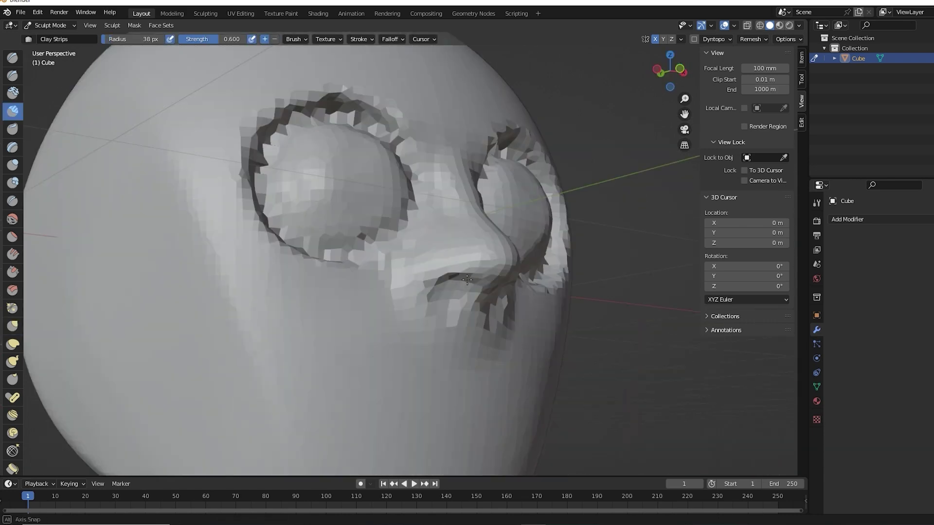
pyautogui.press('f')
pyautogui.click(248, 313)
pyautogui.moveTo(248, 313); pyautogui.dragTo(431, 262, button='middle')
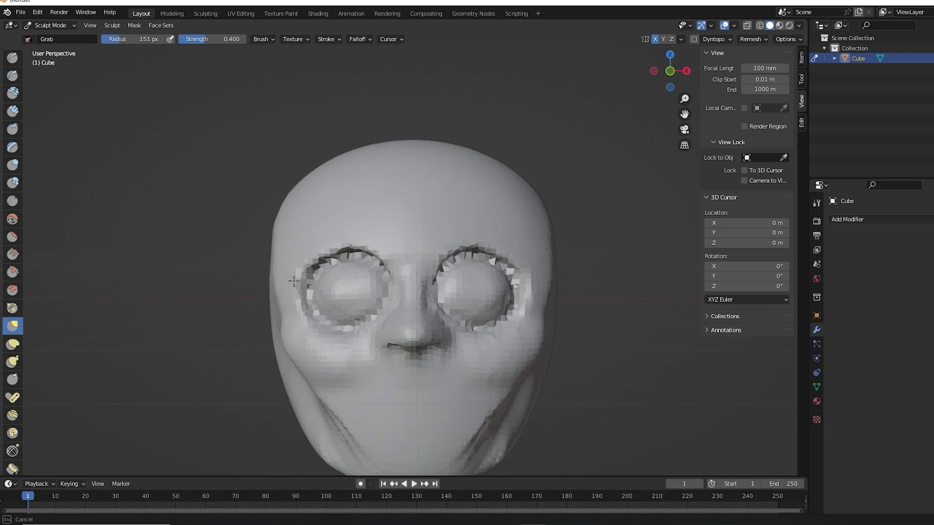
# Step: Start forming the lips with Clay Strips and Draw Sharp brushes
pyautogui.moveTo(294, 281); pyautogui.dragTo(454, 231, button='middle')
pyautogui.moveTo(377, 286); pyautogui.dragTo(424, 228, button='middle')
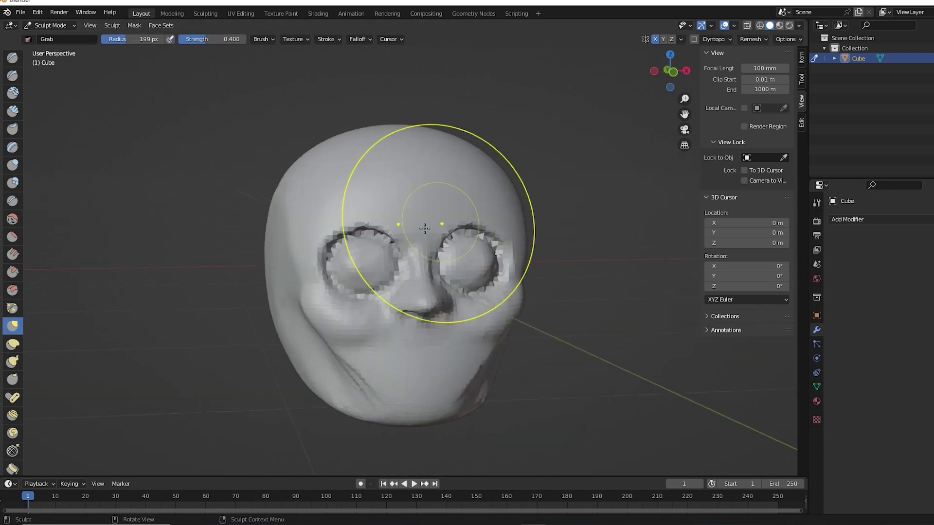
pyautogui.click(13, 111)
pyautogui.moveTo(292, 292)
pyautogui.mouseDown(button='middle')
pyautogui.moveTo(364, 302)
pyautogui.moveTo(426, 220)
pyautogui.mouseUp(button='middle')
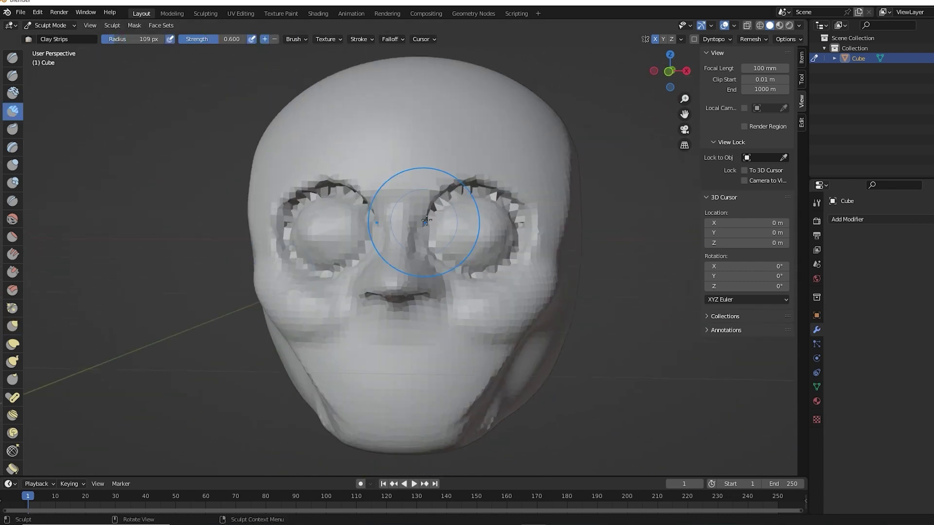
pyautogui.click(12, 75)
pyautogui.scroll(2, 439, 271)
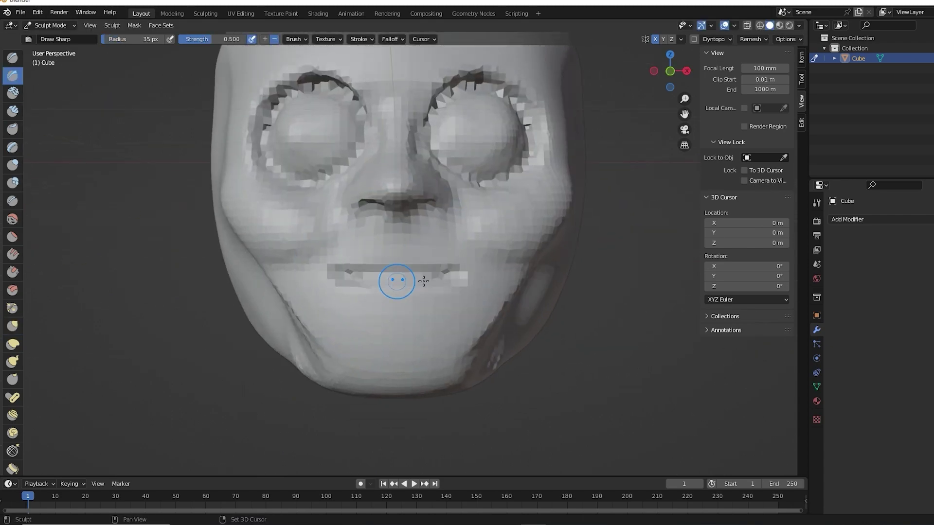
# Step: Remesh the head at a finer voxel size
pyautogui.click(437, 284)
pyautogui.hotkey('ctrl', 'r')
pyautogui.scroll(1, 391, 278)
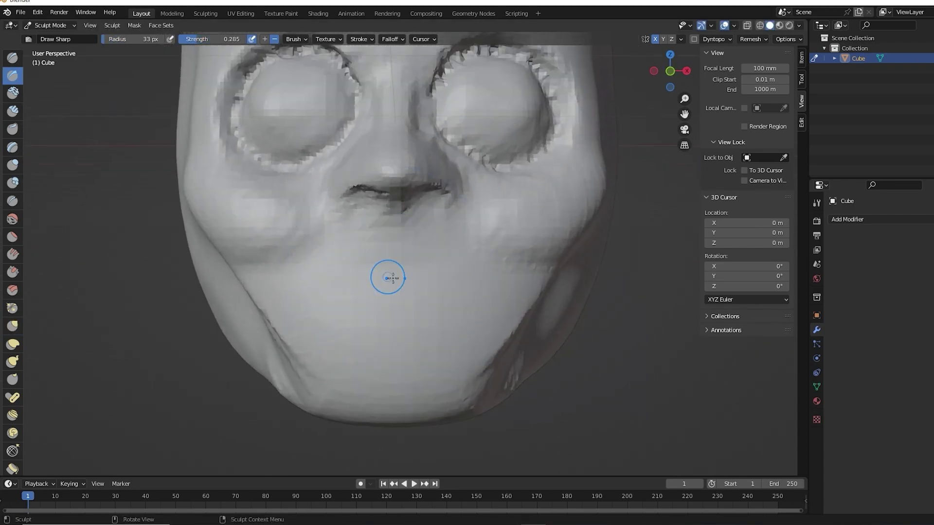
pyautogui.moveTo(387, 305)
pyautogui.mouseDown(button='middle')
pyautogui.moveTo(340, 244)
pyautogui.moveTo(489, 280)
pyautogui.moveTo(438, 195)
pyautogui.moveTo(389, 243)
pyautogui.moveTo(358, 233)
pyautogui.moveTo(438, 219)
pyautogui.moveTo(344, 291)
pyautogui.moveTo(338, 244)
pyautogui.moveTo(437, 233)
pyautogui.moveTo(335, 243)
pyautogui.mouseUp(button='middle')
pyautogui.scroll(1, 489, 280)
pyautogui.scroll(-2, 389, 243)
# Step: Crease the cheek folds, add clay and adjust the mouth with a smaller Grab brush
pyautogui.hotkey('shift', 'c')
pyautogui.scroll(3, 356, 285)
pyautogui.press('c')
pyautogui.press('g')
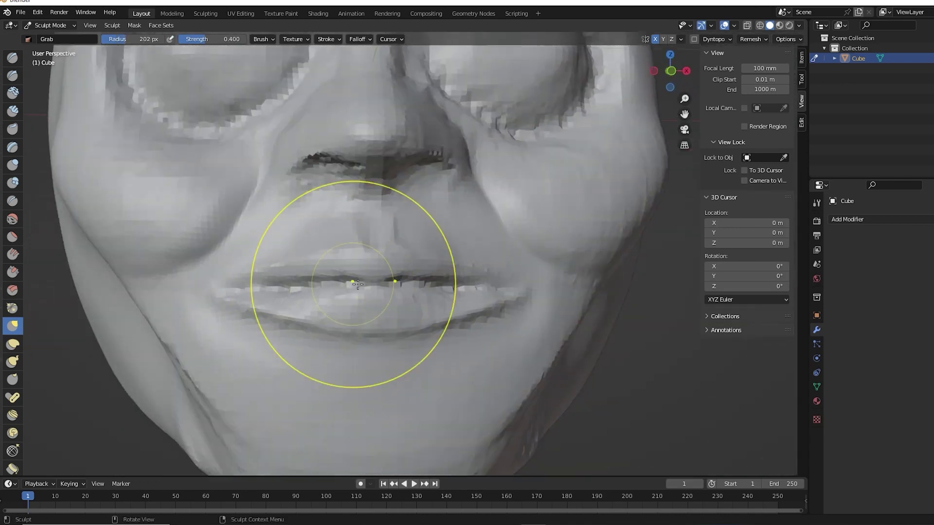
pyautogui.scroll(-2, 330, 235)
pyautogui.moveTo(455, 286)
pyautogui.mouseDown(button='middle')
pyautogui.moveTo(453, 244)
pyautogui.moveTo(452, 287)
pyautogui.moveTo(462, 263)
pyautogui.mouseUp(button='middle')
pyautogui.scroll(-2, 452, 287)
pyautogui.scroll(2, 450, 288)
pyautogui.press('[')
pyautogui.press('[')
pyautogui.press('[')
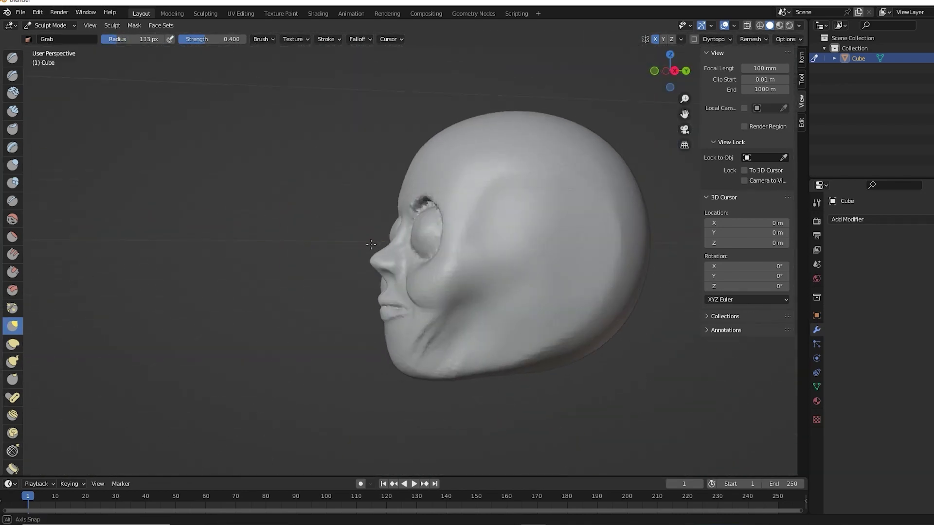
# Step: Reshape the nose with an enlarged Grab brush and sharpen it with Draw Sharp
pyautogui.moveTo(482, 311)
pyautogui.mouseDown(button='middle')
pyautogui.moveTo(469, 187)
pyautogui.moveTo(483, 291)
pyautogui.mouseUp(button='middle')
pyautogui.scroll(-2, 483, 292)
pyautogui.press(']')
pyautogui.press(']')
pyautogui.press(']')
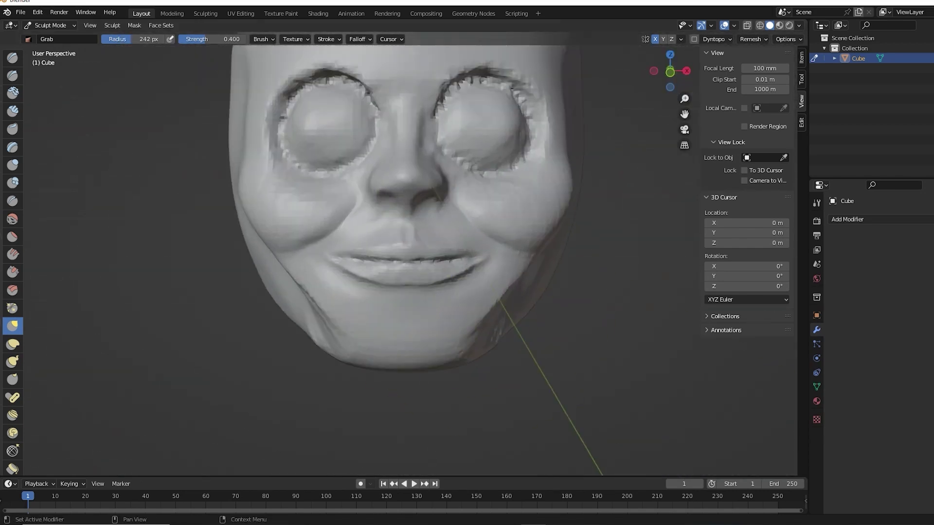
pyautogui.moveTo(396, 331)
pyautogui.mouseDown(button='middle')
pyautogui.moveTo(249, 260)
pyautogui.moveTo(335, 286)
pyautogui.moveTo(272, 292)
pyautogui.moveTo(281, 283)
pyautogui.mouseUp(button='middle')
pyautogui.hotkey('shift', 'x')
pyautogui.scroll(2, 336, 286)
# Step: Carve the nostrils using Crease, Clay Strips and Inflate
pyautogui.hotkey('shift', 'c')
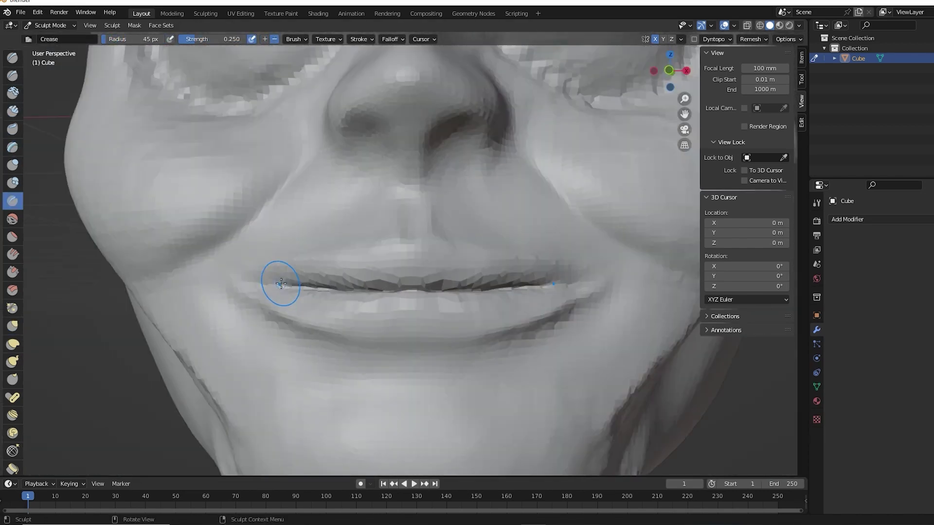
pyautogui.moveTo(381, 258)
pyautogui.mouseDown(button='middle')
pyautogui.moveTo(312, 267)
pyautogui.moveTo(462, 296)
pyautogui.moveTo(454, 317)
pyautogui.moveTo(475, 264)
pyautogui.mouseUp(button='middle')
pyautogui.press('c')
pyautogui.scroll(-3, 476, 264)
pyautogui.press('i')
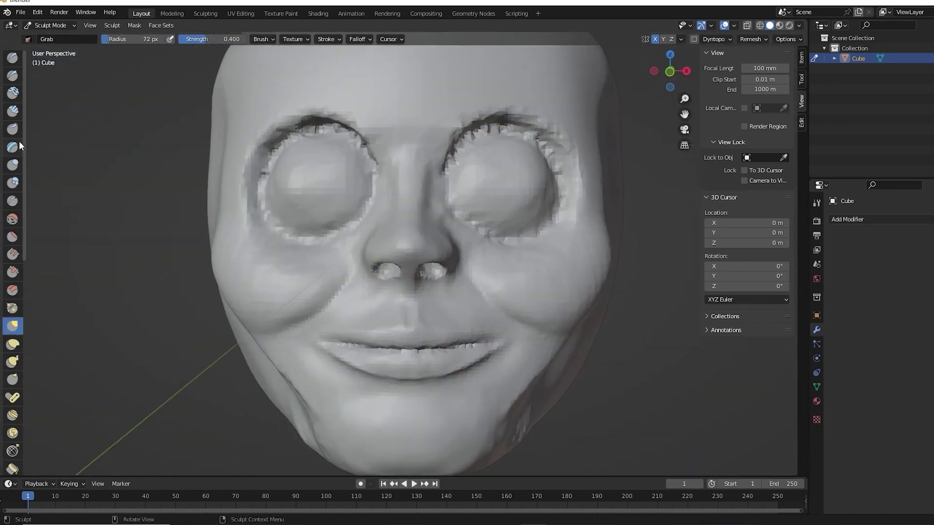
# Step: Build up the nose and smile with Clay Strips, then refine them with Grab
pyautogui.click(13, 111)
pyautogui.moveTo(243, 243)
pyautogui.mouseDown(button='middle')
pyautogui.moveTo(316, 234)
pyautogui.moveTo(243, 229)
pyautogui.moveTo(351, 218)
pyautogui.moveTo(344, 235)
pyautogui.mouseUp(button='middle')
pyautogui.scroll(2, 316, 233)
pyautogui.scroll(-4, 343, 235)
pyautogui.scroll(4, 392, 210)
pyautogui.scroll(2, 383, 246)
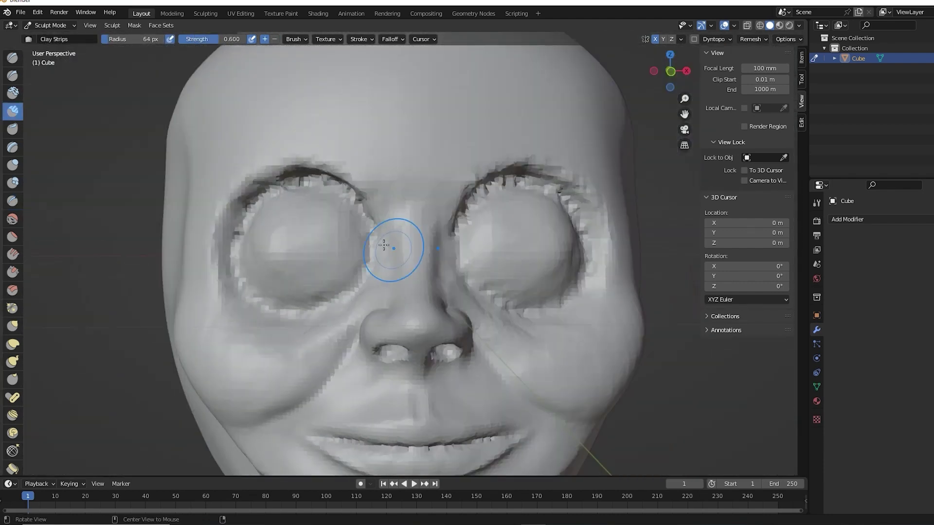
pyautogui.press('g')
pyautogui.moveTo(313, 303); pyautogui.dragTo(536, 166, button='middle')
pyautogui.scroll(4, 423, 262)
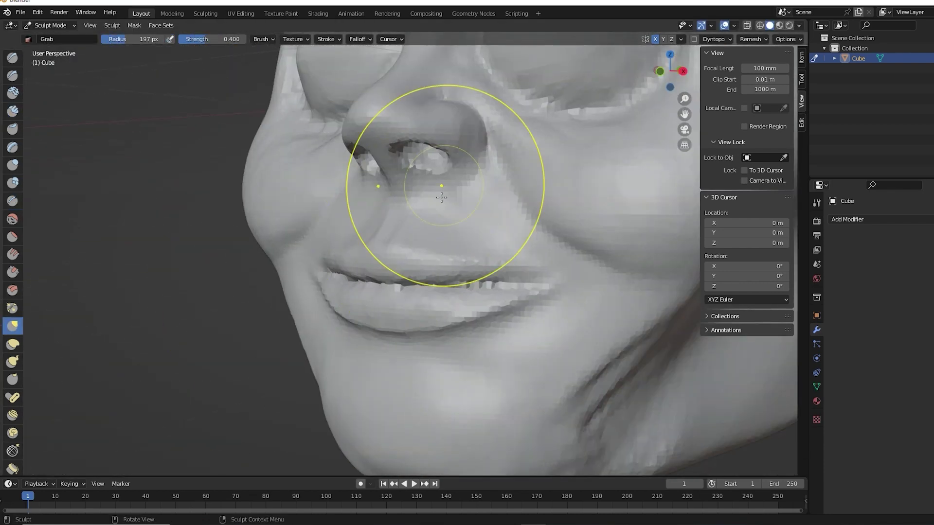
pyautogui.moveTo(442, 192)
pyautogui.mouseDown(button='middle')
pyautogui.moveTo(327, 225)
pyautogui.moveTo(494, 244)
pyautogui.moveTo(382, 202)
pyautogui.moveTo(281, 244)
pyautogui.mouseUp(button='middle')
# Step: Deepen the cheek creases with a larger Clay Strips brush and tweak the mouth corners with Grab
pyautogui.press('c')
pyautogui.scroll(-3, 281, 244)
pyautogui.press('f')
pyautogui.click(459, 354)
pyautogui.moveTo(459, 354); pyautogui.dragTo(318, 292, button='middle')
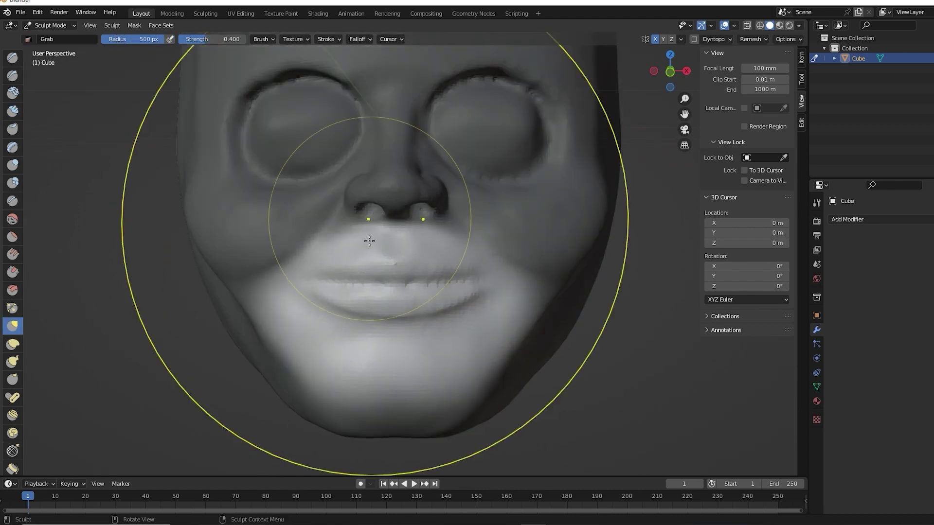
pyautogui.scroll(-2, 370, 241)
pyautogui.keyDown('alt'); pyautogui.moveTo(277, 246); pyautogui.dragTo(456, 283, button='middle'); pyautogui.keyUp('alt')
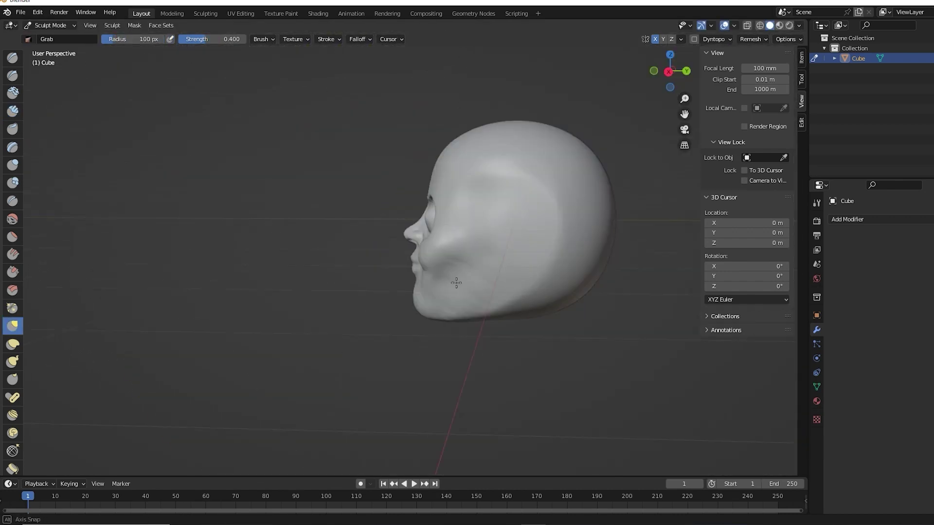
pyautogui.press('g')
pyautogui.moveTo(422, 223)
pyautogui.mouseDown(button='middle')
pyautogui.moveTo(250, 271)
pyautogui.moveTo(574, 242)
pyautogui.moveTo(559, 225)
pyautogui.mouseUp(button='middle')
pyautogui.scroll(3, 250, 271)
pyautogui.scroll(-4, 588, 252)
# Step: Reshape the lips and chin with a larger Grab brush
pyautogui.scroll(2, 487, 236)
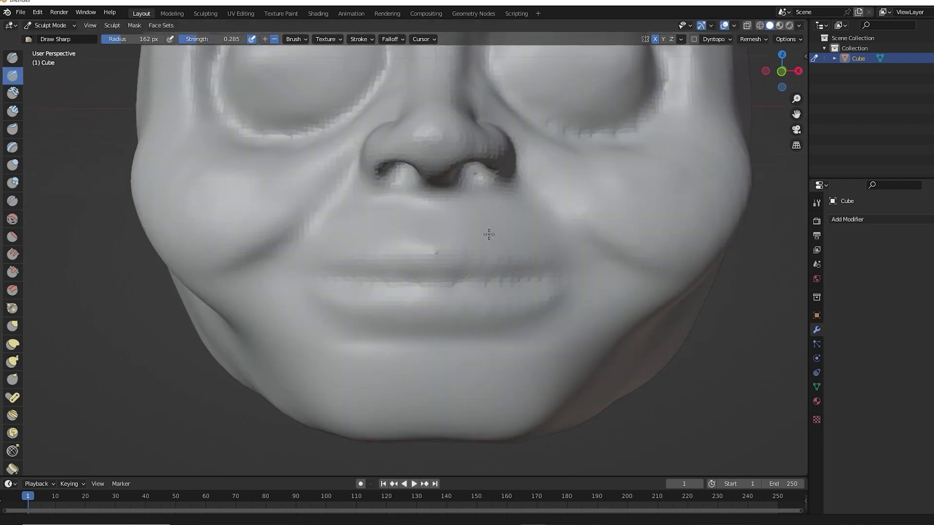
pyautogui.scroll(2, 423, 277)
pyautogui.click(9, 181)
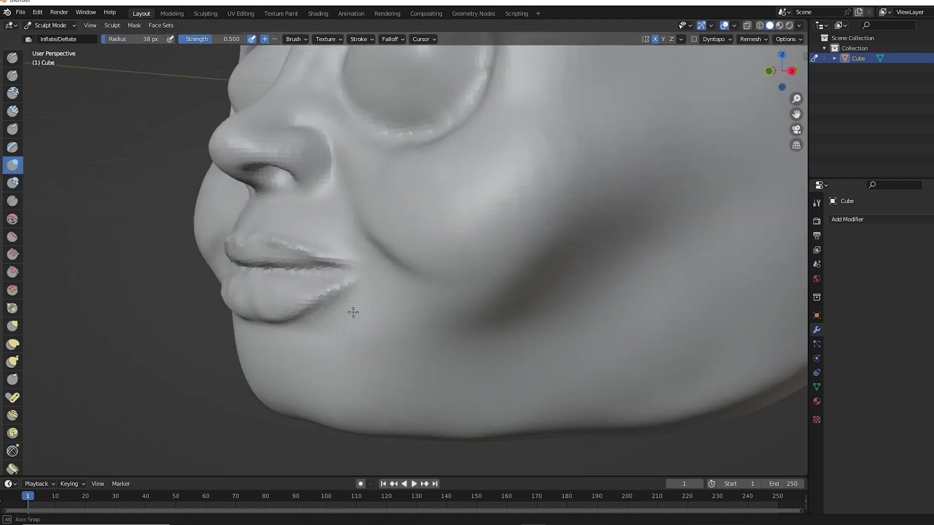
pyautogui.moveTo(353, 308); pyautogui.dragTo(467, 292, button='middle')
pyautogui.scroll(-4, 604, 309)
pyautogui.scroll(5, 469, 260)
pyautogui.press('g')
pyautogui.press('f')
pyautogui.click(505, 260)
pyautogui.scroll(-3, 313, 219)
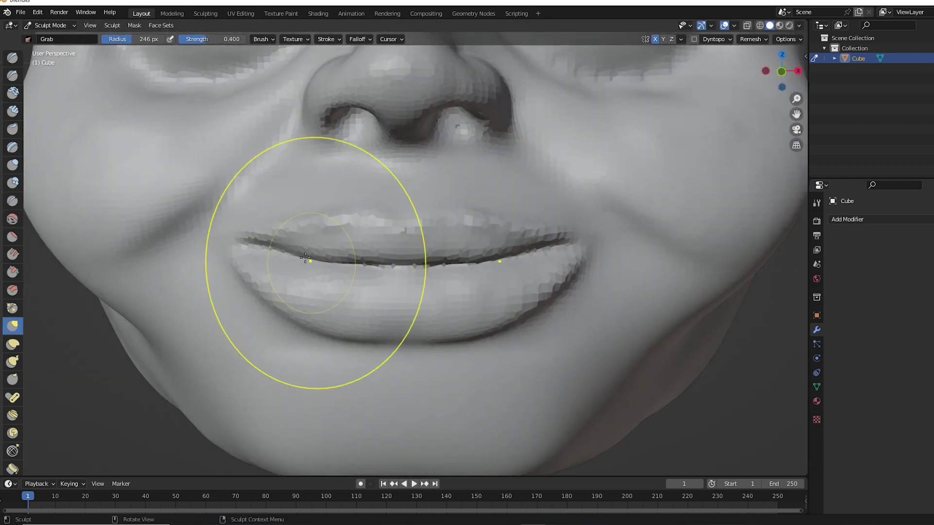
pyautogui.moveTo(312, 218)
pyautogui.mouseDown(button='middle')
pyautogui.moveTo(337, 227)
pyautogui.moveTo(282, 323)
pyautogui.mouseUp(button='middle')
# Step: Fill out the lips and soften the nose with Grab and Clay Strips
pyautogui.scroll(1, 386, 257)
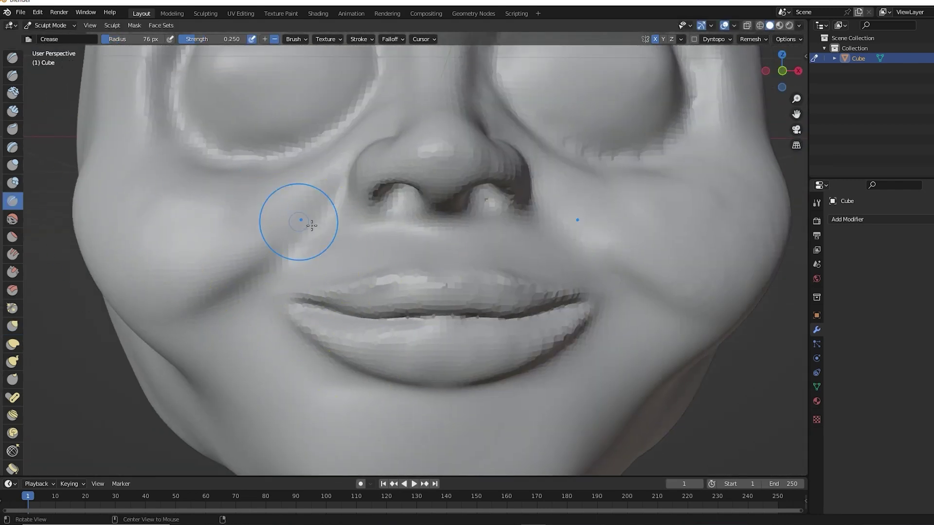
pyautogui.scroll(-3, 311, 225)
pyautogui.moveTo(311, 225)
pyautogui.mouseDown(button='middle')
pyautogui.moveTo(272, 233)
pyautogui.moveTo(43, 341)
pyautogui.mouseUp(button='middle')
pyautogui.click(12, 326)
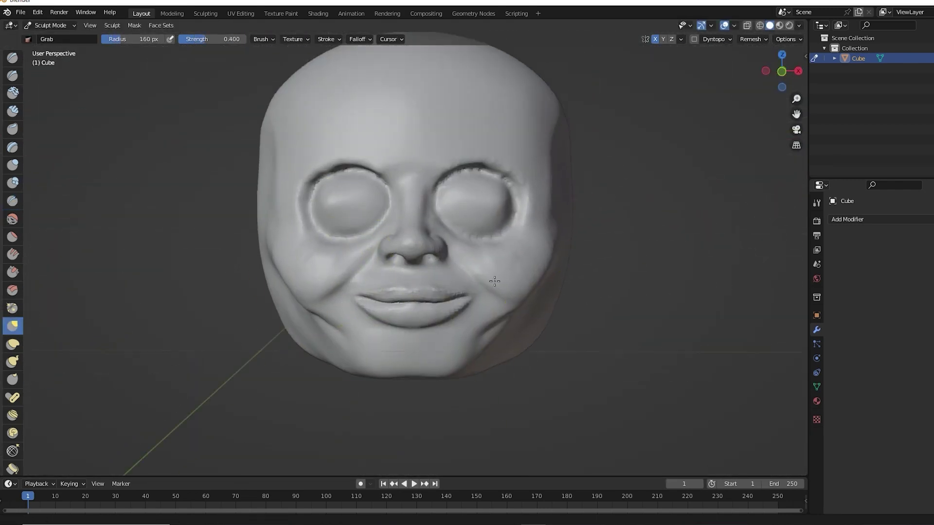
pyautogui.scroll(-2, 389, 257)
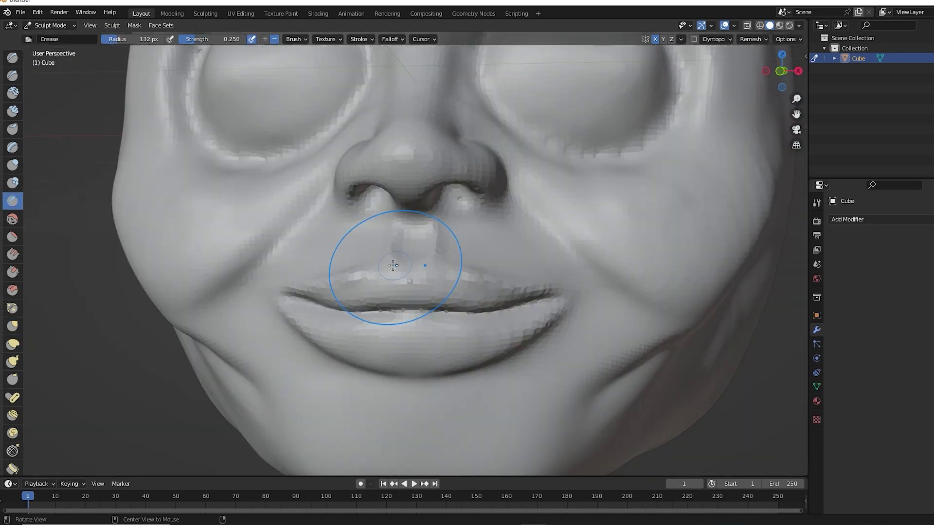
pyautogui.moveTo(392, 264)
pyautogui.mouseDown(button='middle')
pyautogui.moveTo(312, 323)
pyautogui.moveTo(388, 302)
pyautogui.moveTo(438, 253)
pyautogui.moveTo(515, 338)
pyautogui.moveTo(310, 273)
pyautogui.moveTo(323, 270)
pyautogui.mouseUp(button='middle')
pyautogui.scroll(-3, 387, 302)
pyautogui.press('g')
pyautogui.scroll(3, 516, 339)
pyautogui.scroll(2, 324, 270)
pyautogui.scroll(2, 312, 278)
pyautogui.press('c')
pyautogui.scroll(-3, 652, 263)
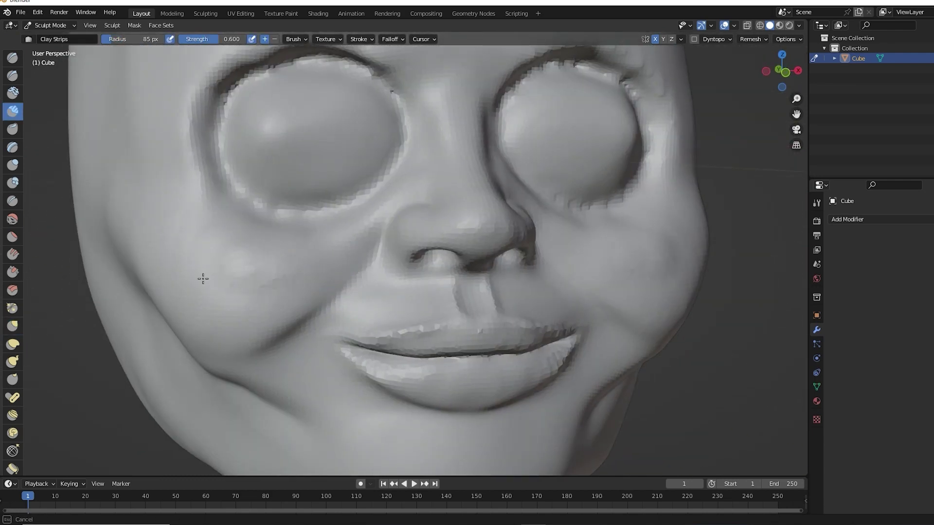
# Step: Back in Object Mode, add a UV Sphere and scale it down
pyautogui.hotkey('ctrl', 'Tab')
pyautogui.click(454, 255)
pyautogui.hotkey('shift', 'a')
pyautogui.click(709, 309)
pyautogui.press('KP_3')
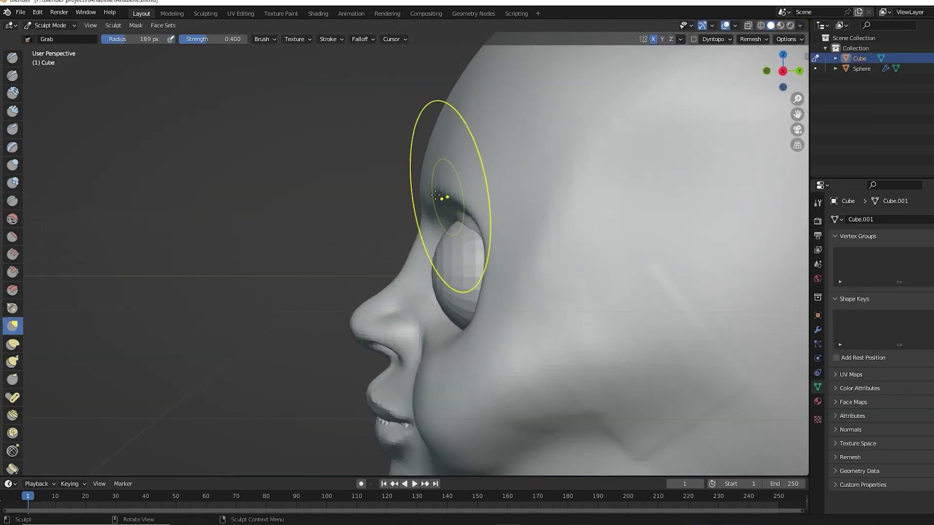
# Step: Invert the underside mask, drag the neck down from the head, and clear the mask
pyautogui.moveTo(435, 195); pyautogui.dragTo(448, 291, button='middle')
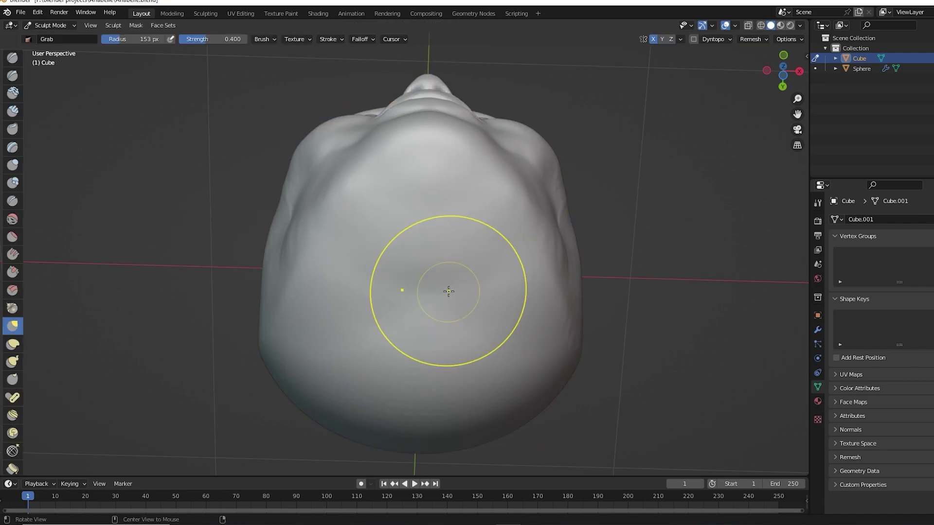
pyautogui.click(135, 26)
pyautogui.click(166, 111)
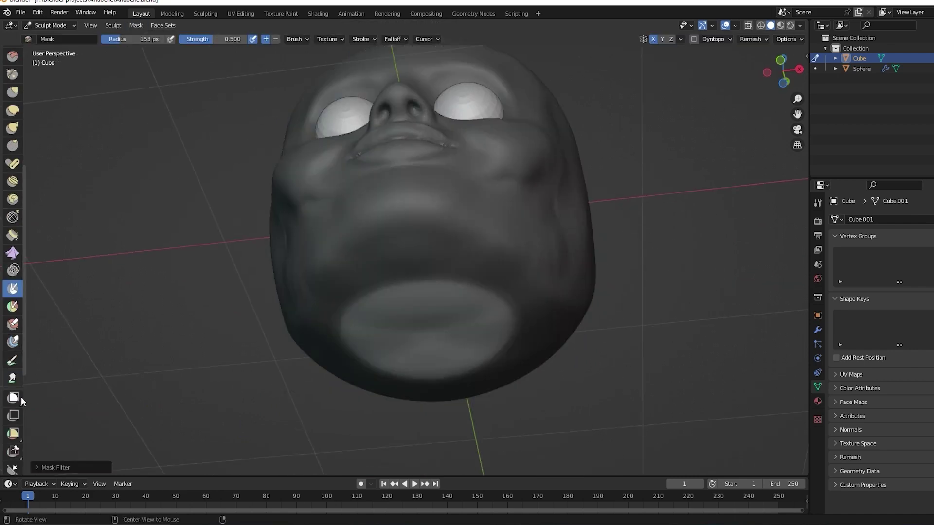
pyautogui.moveTo(167, 110); pyautogui.dragTo(418, 272, button='middle')
pyautogui.moveTo(428, 252); pyautogui.dragTo(425, 288)
pyautogui.hotkey('alt', 'm')
# Step: Refine the lips with Clay Strips and check the neck from front and side
pyautogui.moveTo(425, 288)
pyautogui.mouseDown(button='middle')
pyautogui.moveTo(340, 243)
pyautogui.moveTo(55, 211)
pyautogui.moveTo(146, 214)
pyautogui.mouseUp(button='middle')
pyautogui.press('c')
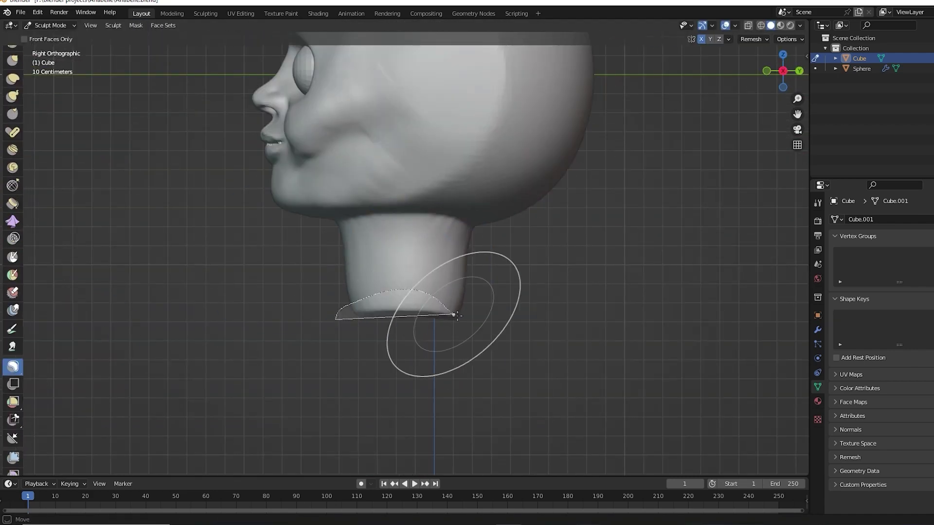
pyautogui.moveTo(457, 315); pyautogui.dragTo(452, 314)
pyautogui.moveTo(452, 314); pyautogui.dragTo(340, 291, button='middle')
pyautogui.press('KP_1')
pyautogui.scroll(-5, 17, 446)
pyautogui.moveTo(471, 267)
pyautogui.mouseDown(button='middle')
pyautogui.moveTo(493, 269)
pyautogui.moveTo(437, 277)
pyautogui.mouseUp(button='middle')
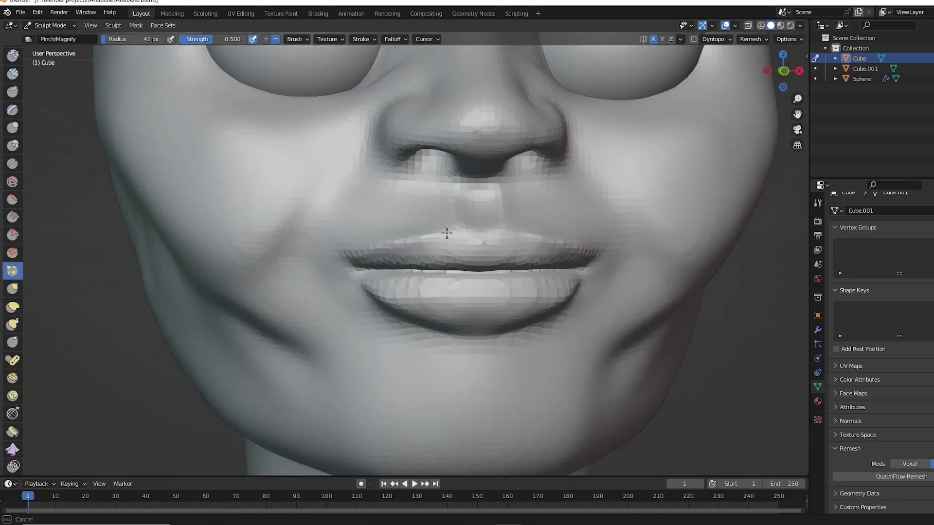
# Step: Finish a Draw Sharp touch-up and move to the Texture Paint workspace
pyautogui.click(13, 70)
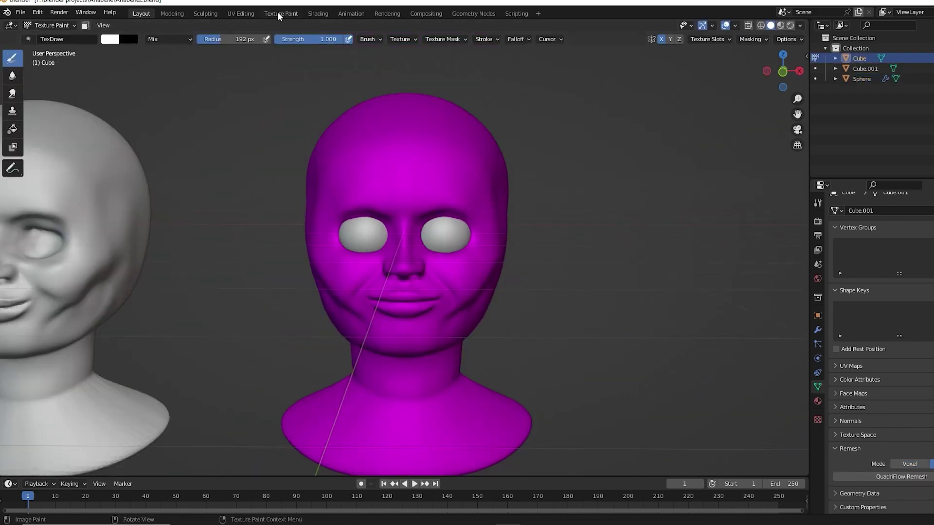
pyautogui.click(278, 13)
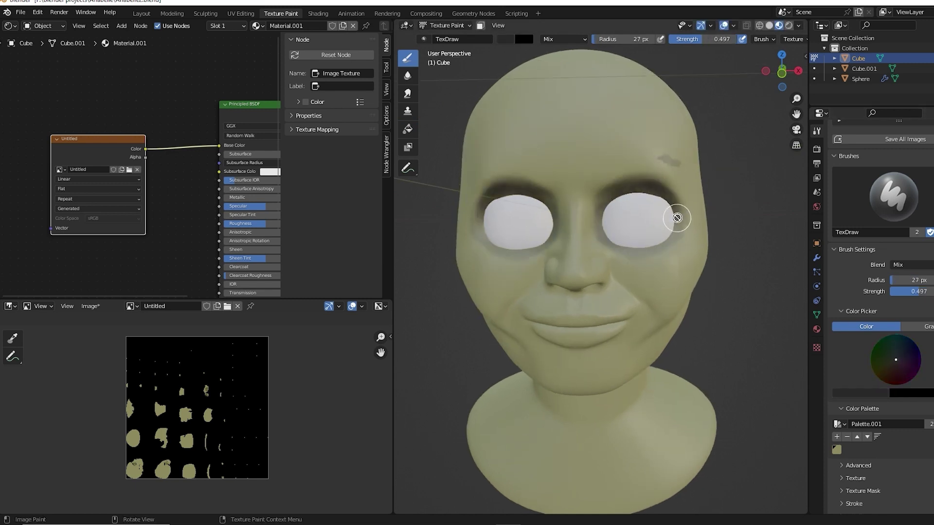
# Step: Paint dark red lips, eyeshadow, brows and lashes using the sampled skin tone and a dark swatch
pyautogui.moveTo(656, 188); pyautogui.dragTo(625, 248, button='middle')
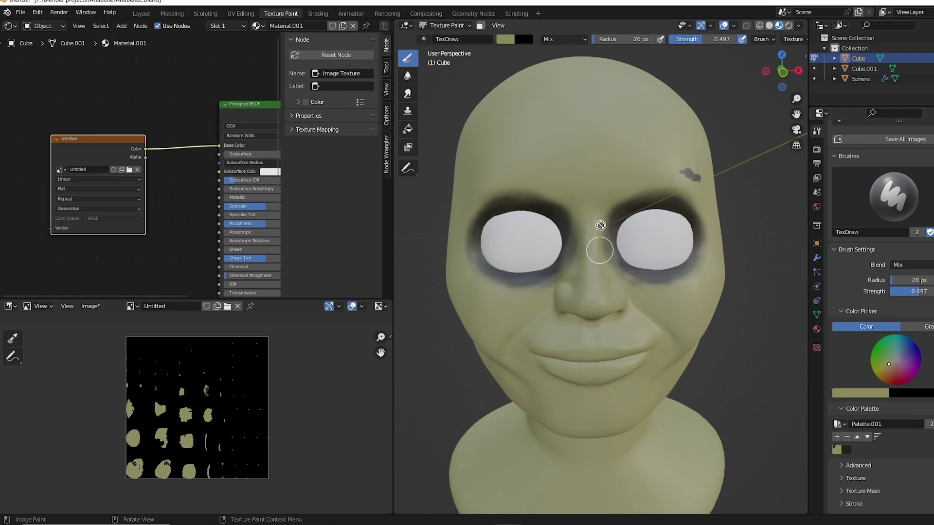
pyautogui.moveTo(489, 182); pyautogui.dragTo(616, 180, button='middle')
pyautogui.moveTo(701, 216)
pyautogui.mouseDown(button='middle')
pyautogui.moveTo(559, 287)
pyautogui.moveTo(566, 263)
pyautogui.mouseUp(button='middle')
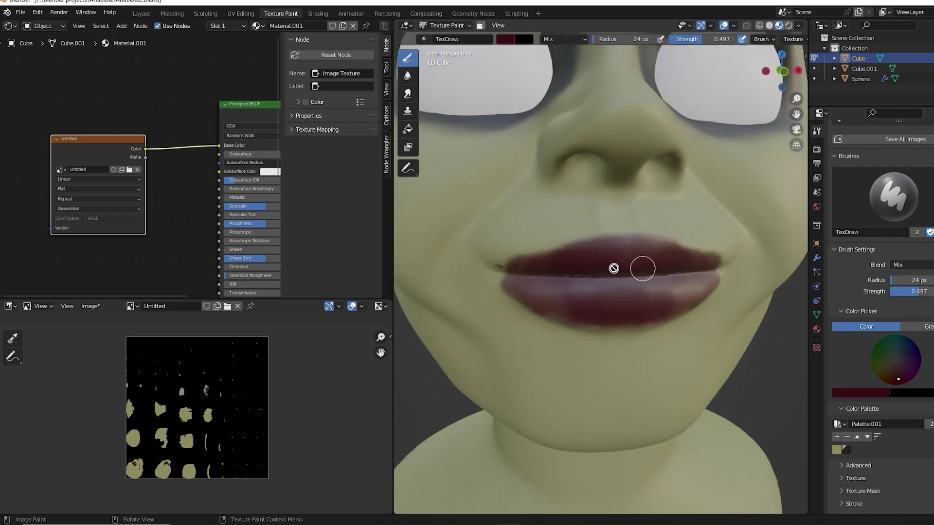
pyautogui.scroll(-3, 614, 268)
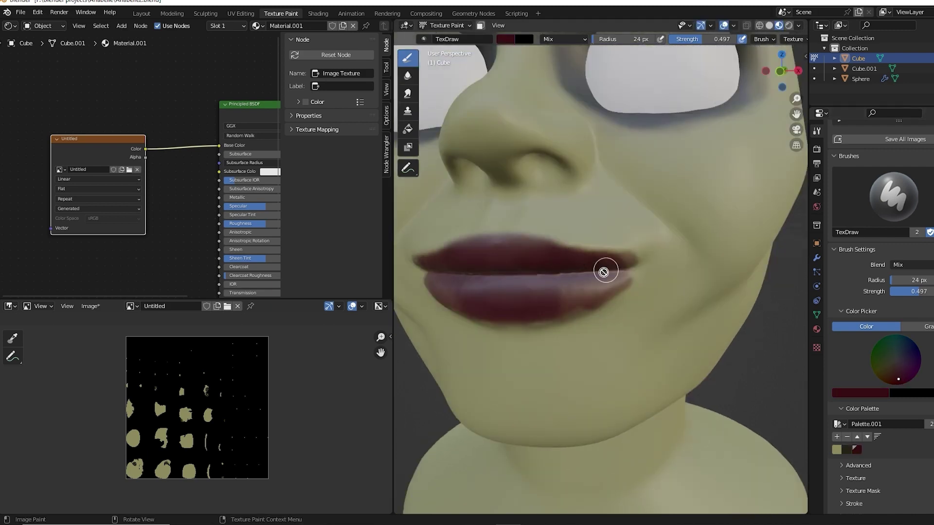
pyautogui.moveTo(601, 271)
pyautogui.mouseDown(button='middle')
pyautogui.moveTo(562, 239)
pyautogui.moveTo(671, 327)
pyautogui.moveTo(849, 441)
pyautogui.mouseUp(button='middle')
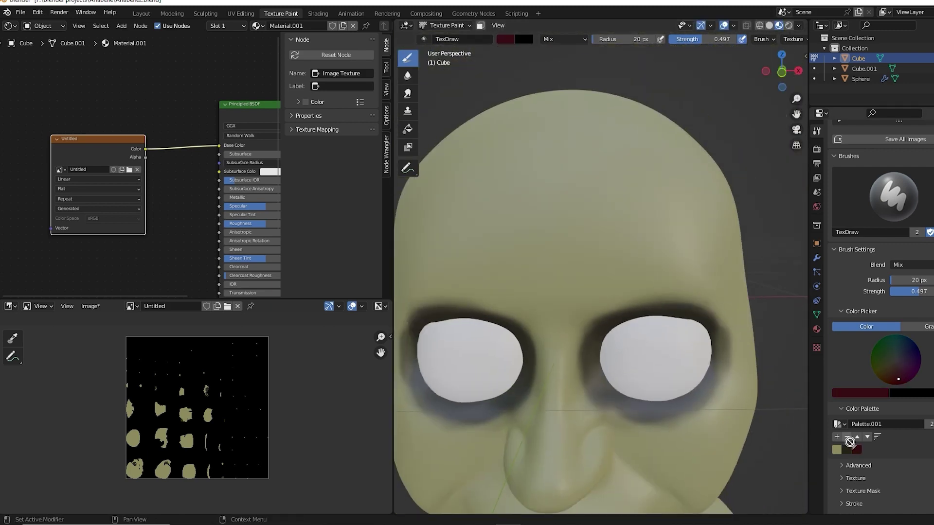
pyautogui.moveTo(643, 279); pyautogui.dragTo(674, 230, button='middle')
pyautogui.press('s')
pyautogui.scroll(-5, 690, 275)
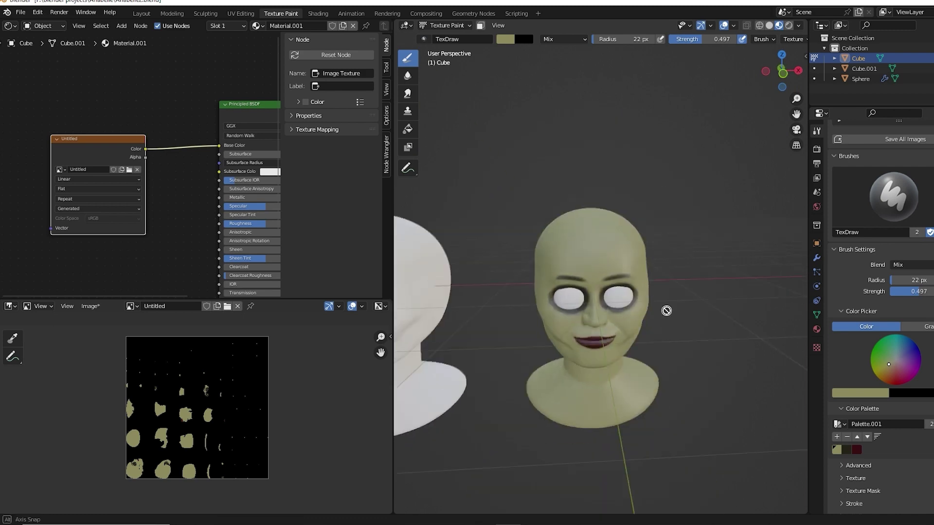
pyautogui.scroll(4, 666, 309)
pyautogui.scroll(2, 683, 258)
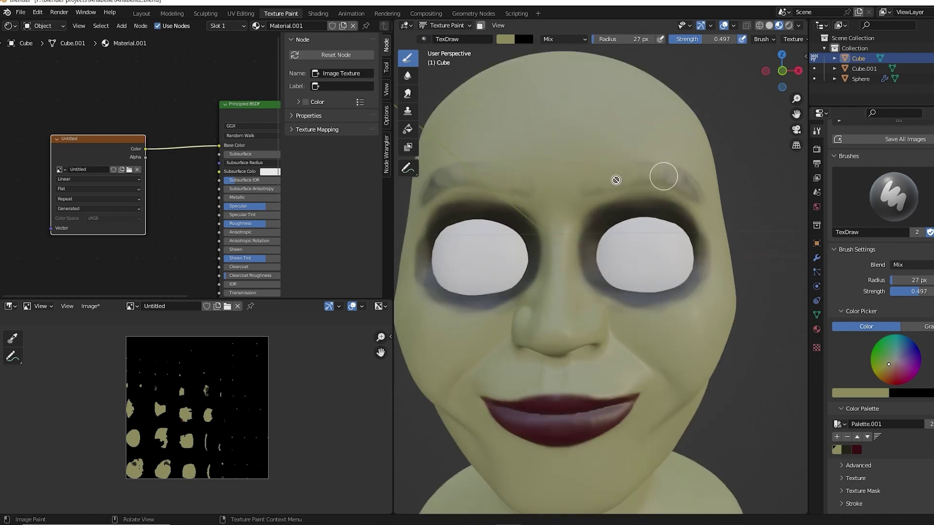
pyautogui.click(846, 449)
pyautogui.scroll(-4, 875, 443)
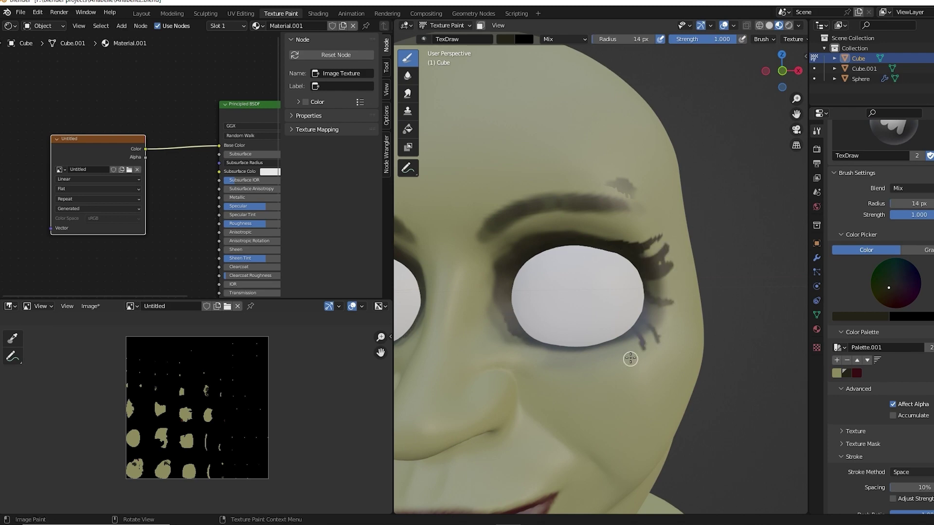
# Step: Soften the eye makeup edges and paint pink blush on both cheeks with TexDraw
pyautogui.scroll(5, 630, 359)
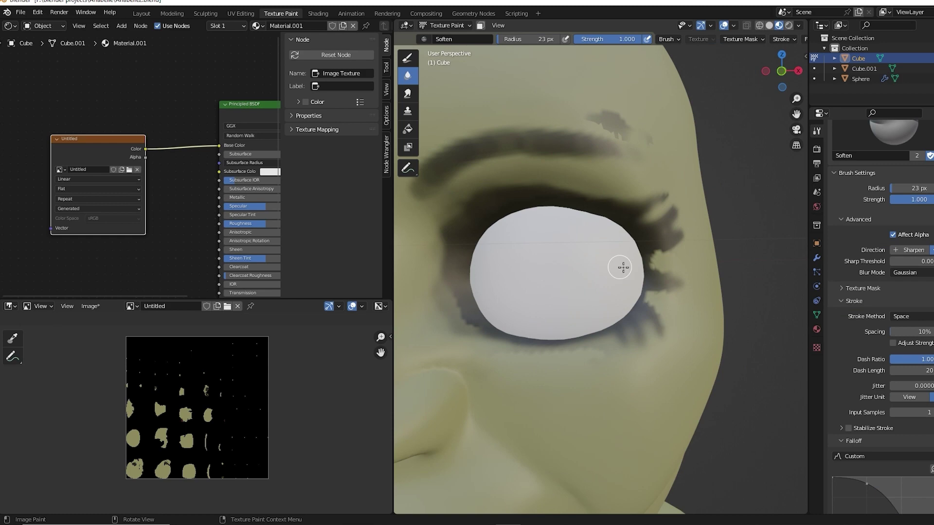
pyautogui.scroll(-5, 620, 267)
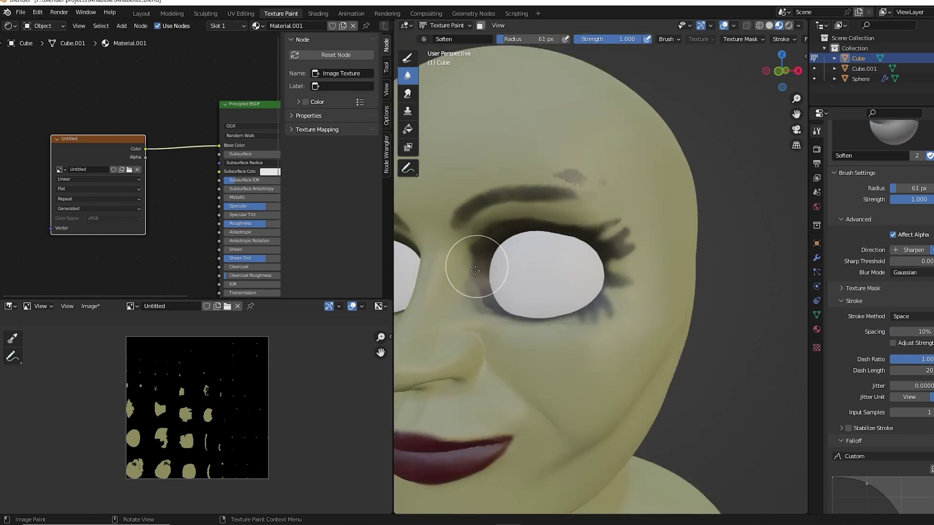
pyautogui.scroll(4, 608, 292)
pyautogui.scroll(3, 875, 290)
pyautogui.click(408, 57)
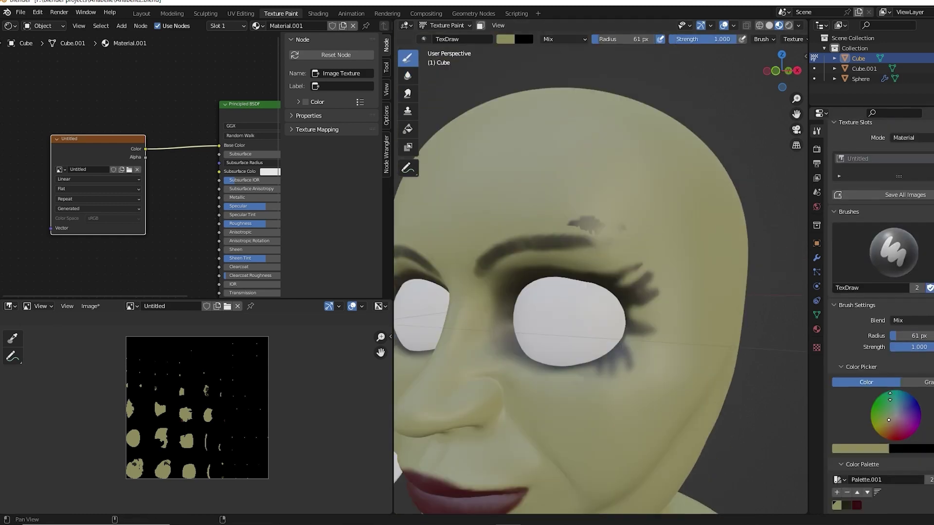
pyautogui.scroll(-5, 646, 281)
pyautogui.scroll(3, 608, 243)
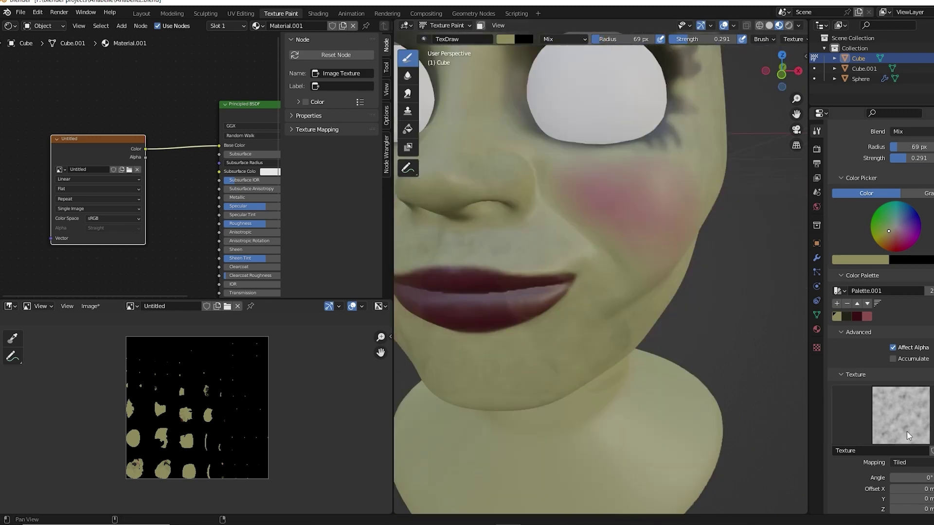
# Step: Dab low-strength Clouds-textured blotches on the skin and blend them with the Soften brush
pyautogui.click(817, 347)
pyautogui.moveTo(494, 382)
pyautogui.mouseDown(button='middle')
pyautogui.moveTo(637, 255)
pyautogui.moveTo(562, 246)
pyautogui.mouseUp(button='middle')
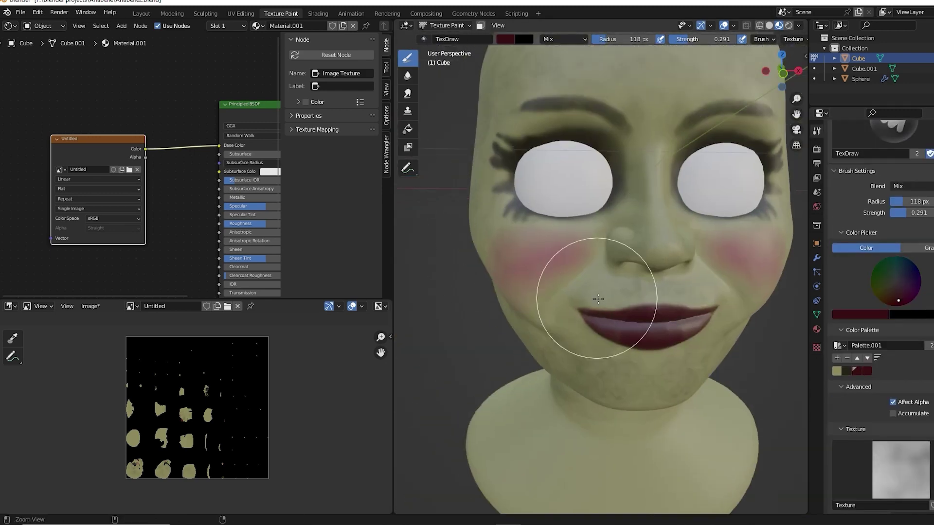
pyautogui.hotkey('shift', 'f')
pyautogui.scroll(-3, 553, 250)
pyautogui.click(408, 74)
pyautogui.press('f')
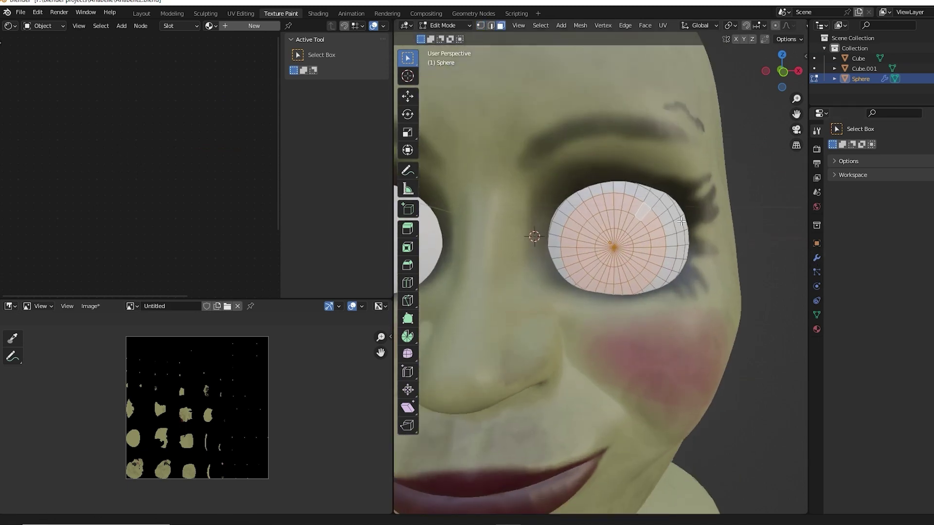
# Step: Add a ColorRamp after the Noise Texture to colour the blue iris, black pupil and cream white
pyautogui.scroll(4, 628, 230)
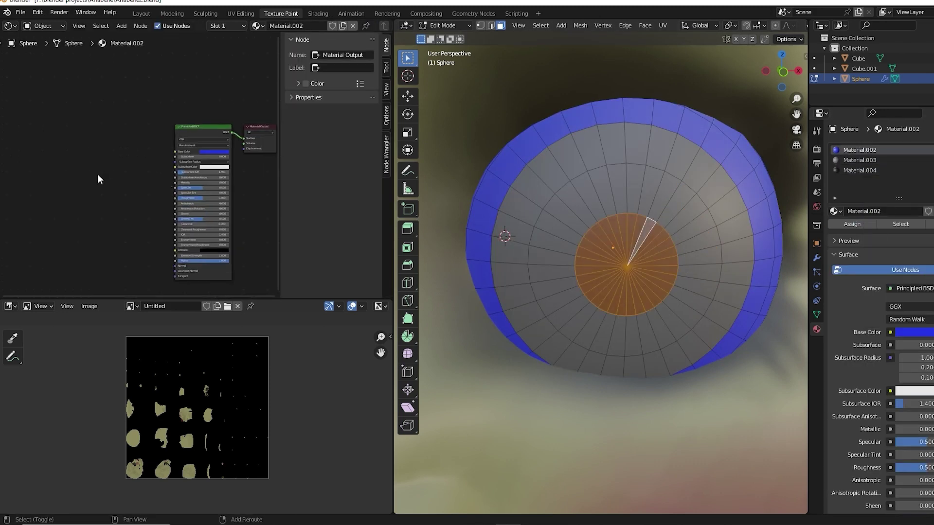
pyautogui.hotkey('shift', 'a')
pyautogui.click(144, 134)
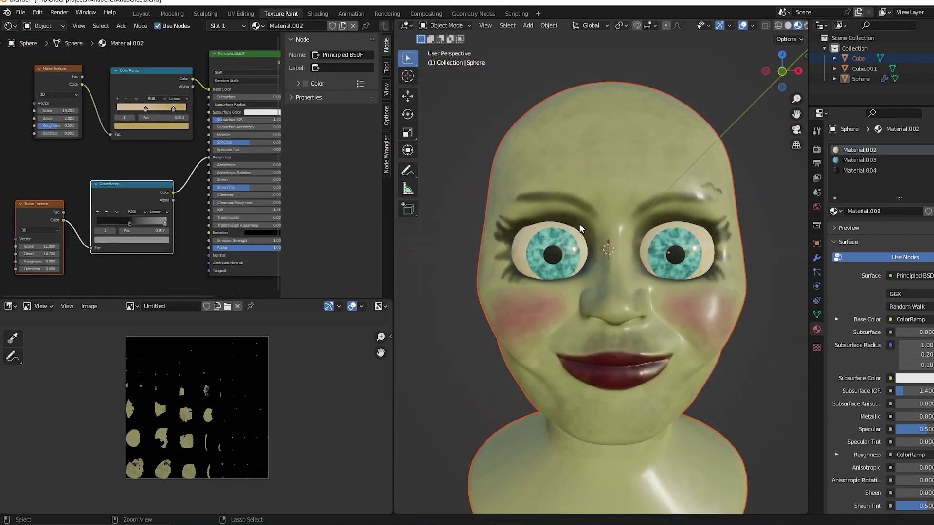
# Step: Put the head into Edit Mode in right side view with nothing selected
pyautogui.hotkey('ctrl', 'Tab')
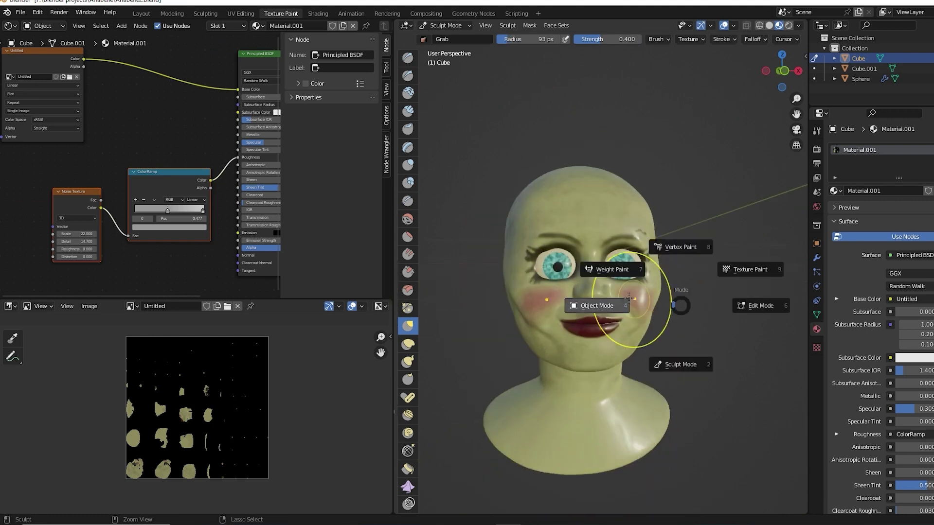
pyautogui.click(605, 267)
pyautogui.press('Tab')
pyautogui.press('KP_3')
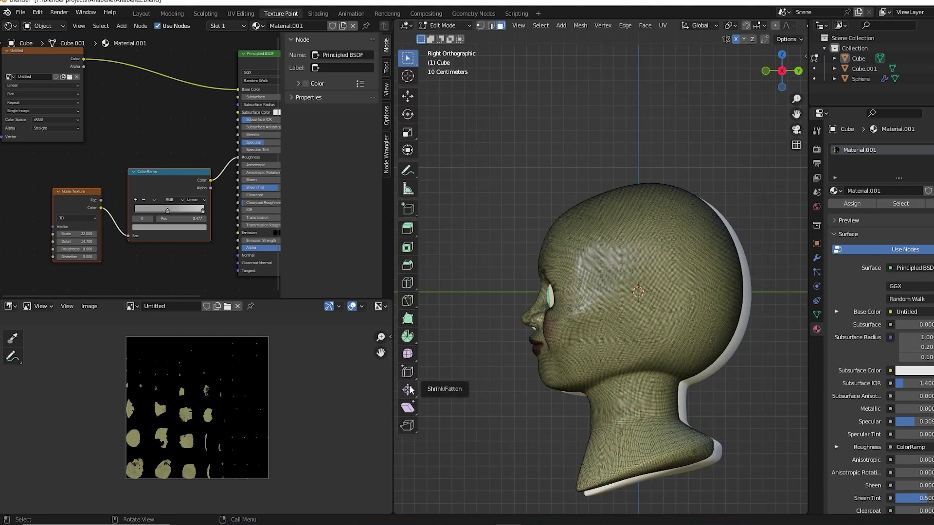
pyautogui.click(540, 25)
# Step: Select the top-of-scalp area with circle and lasso selection, checking it from several angles
pyautogui.press('c')
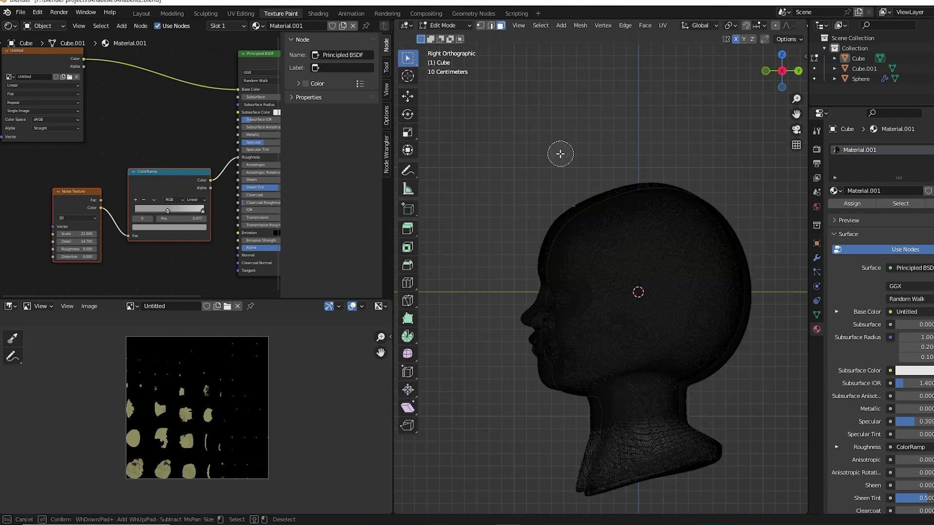
pyautogui.moveTo(557, 182); pyautogui.dragTo(652, 156)
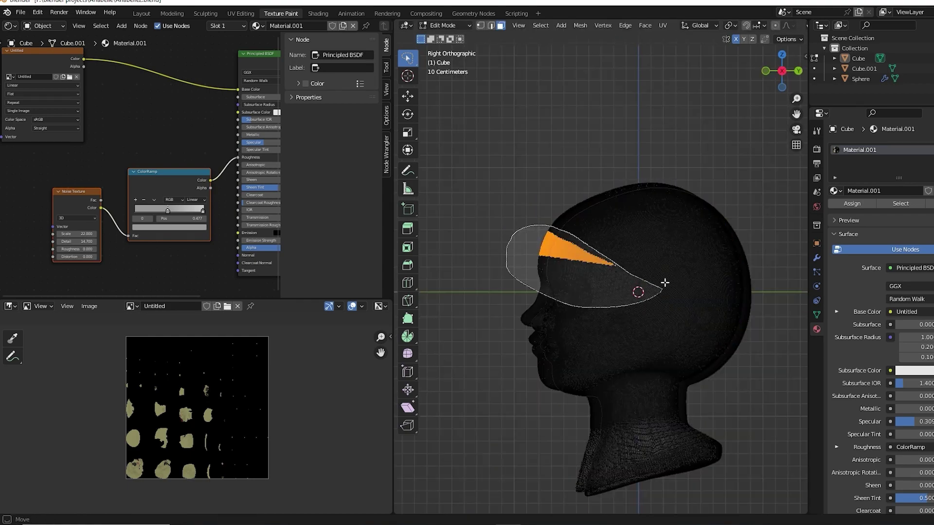
pyautogui.hotkey('ctrl', 'z')
pyautogui.moveTo(605, 200); pyautogui.dragTo(605, 219, button='middle')
pyautogui.press('KP_3')
pyautogui.hotkey('ctrl', 'shift', 'z')
pyautogui.moveTo(546, 179); pyautogui.dragTo(584, 280, button='middle')
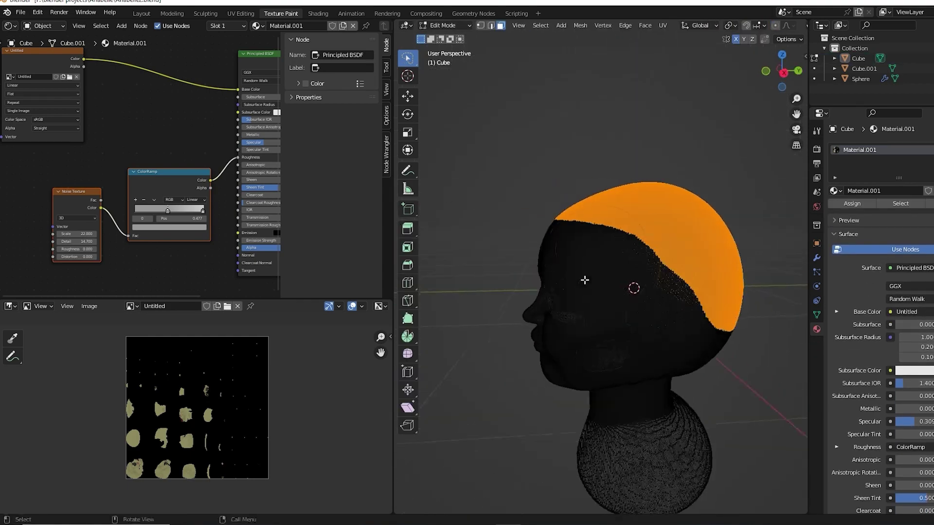
pyautogui.keyDown('ctrl'); pyautogui.moveTo(588, 148); pyautogui.dragTo(634, 223, button='right'); pyautogui.keyUp('ctrl')
pyautogui.moveTo(608, 234); pyautogui.dragTo(696, 219, button='middle')
pyautogui.press('g')
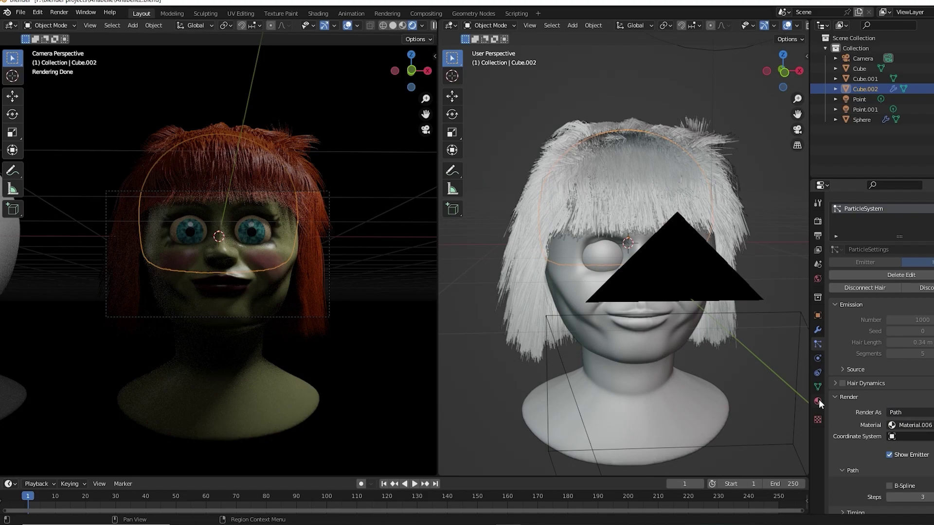
# Step: Show the hair material's colour settings and make the timeline an enlarged Shader Editor
pyautogui.click(817, 401)
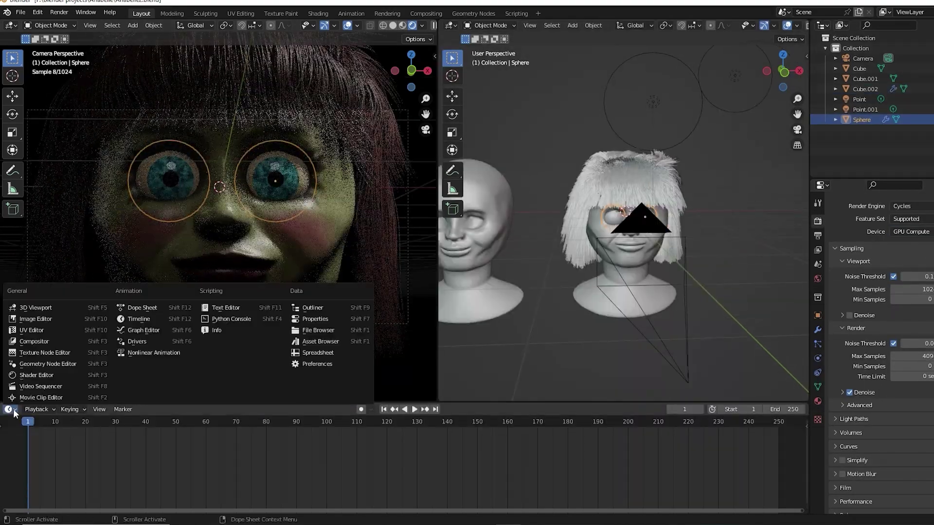
pyautogui.click(36, 375)
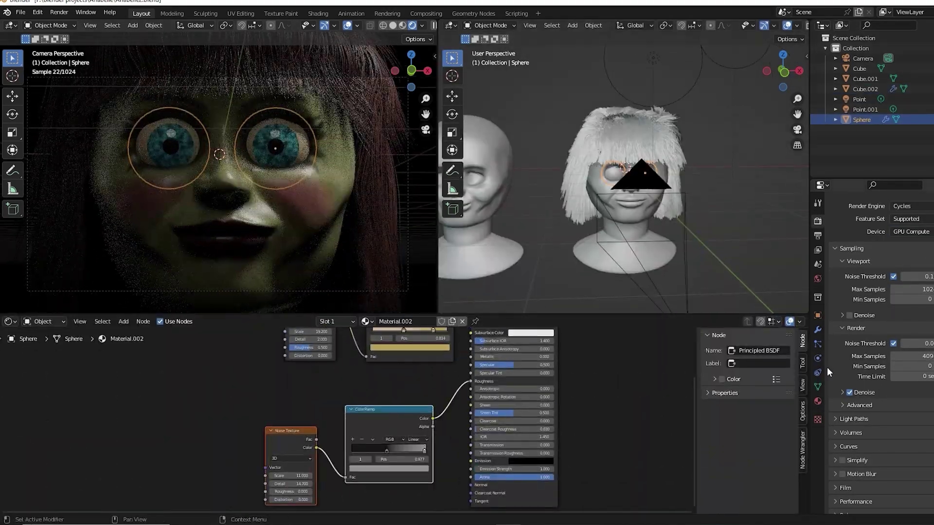
pyautogui.click(653, 59)
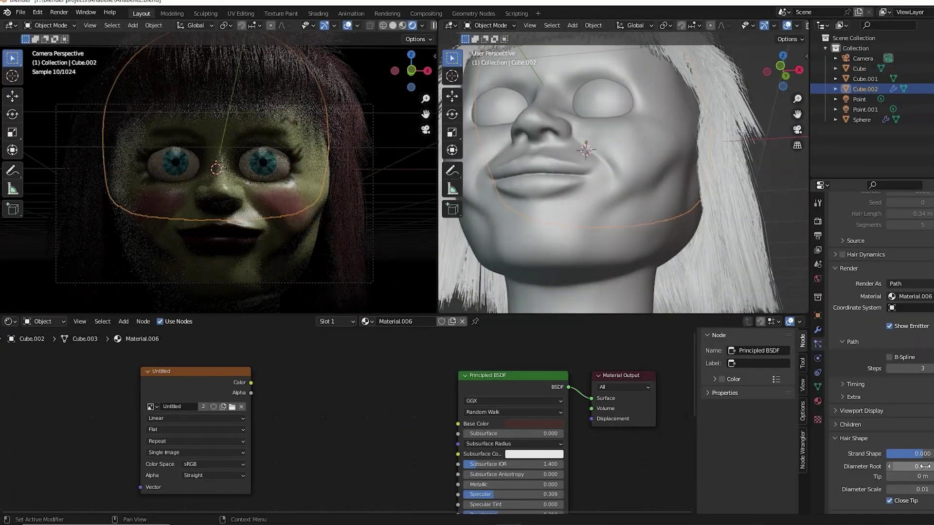
# Step: Add a Principled Hair BSDF node and wire it into the Material Output
pyautogui.hotkey('shift', 'a')
pyautogui.click(508, 387)
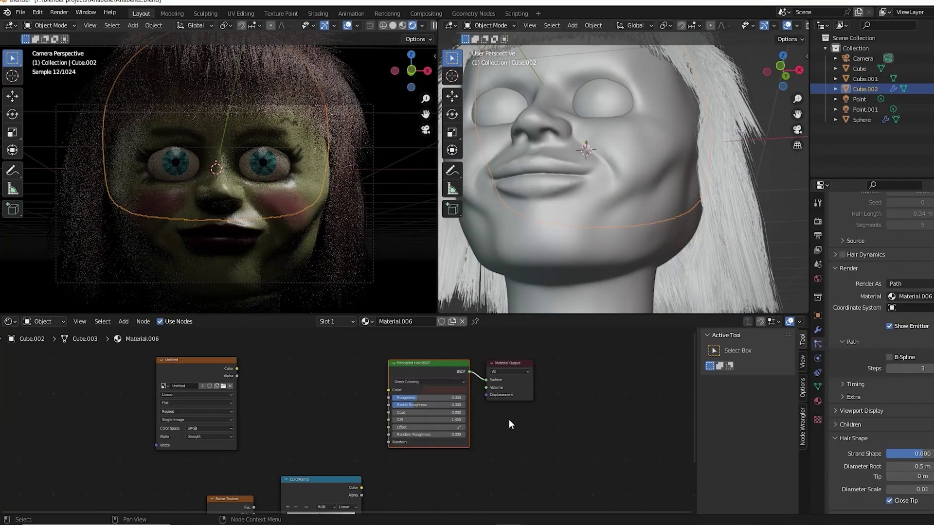
pyautogui.scroll(2, 508, 419)
pyautogui.click(510, 360)
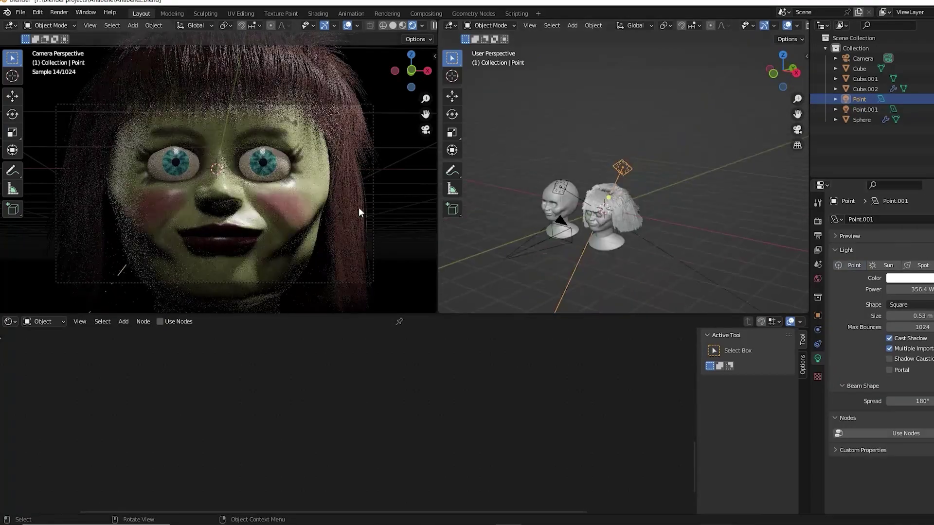
# Step: Orbit the right-hand view to inspect the head
pyautogui.moveTo(559, 224); pyautogui.dragTo(642, 234, button='middle')
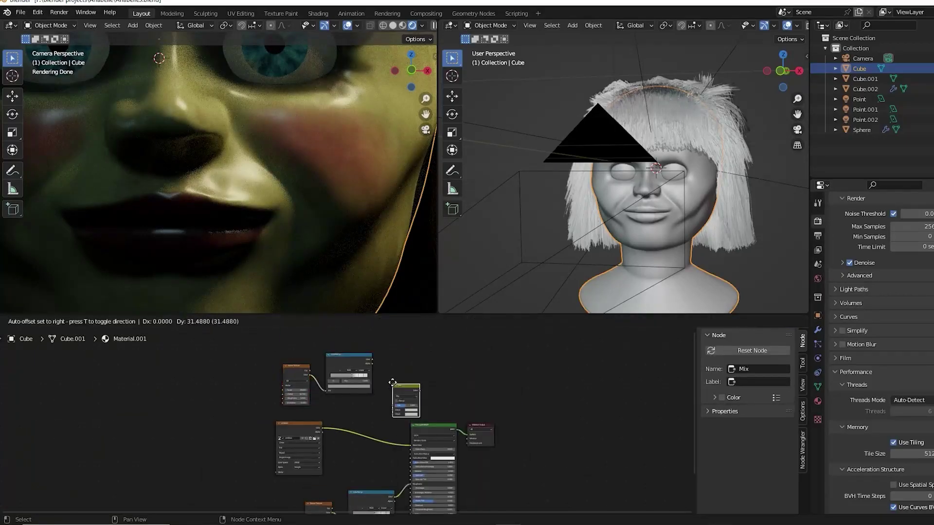
# Step: Place a Multiply MixRGB node and link the painted image texture into it
pyautogui.click(392, 382)
pyautogui.scroll(3, 393, 452)
pyautogui.moveTo(346, 342); pyautogui.dragTo(422, 490)
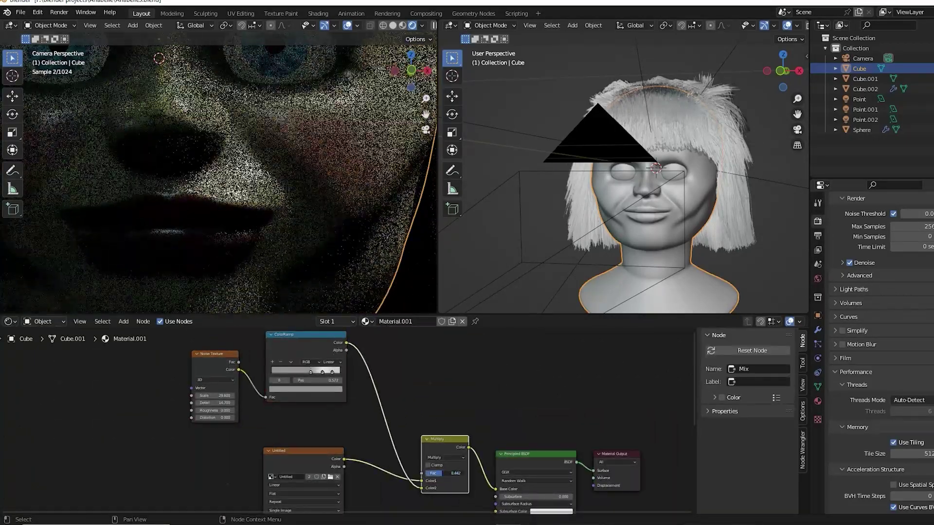